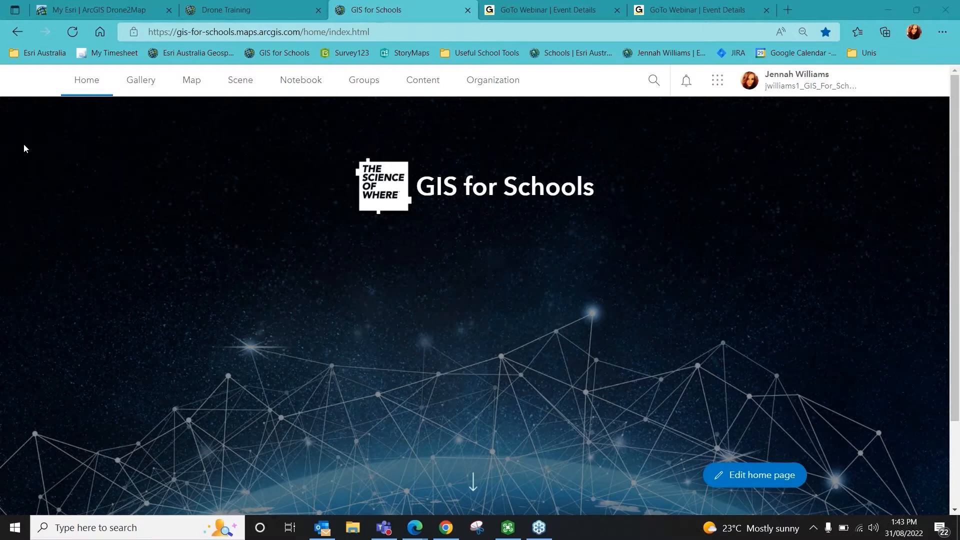
Open a new map in the map viewer and set the layer search source to ArcGIS Online.
left_click(196, 82)
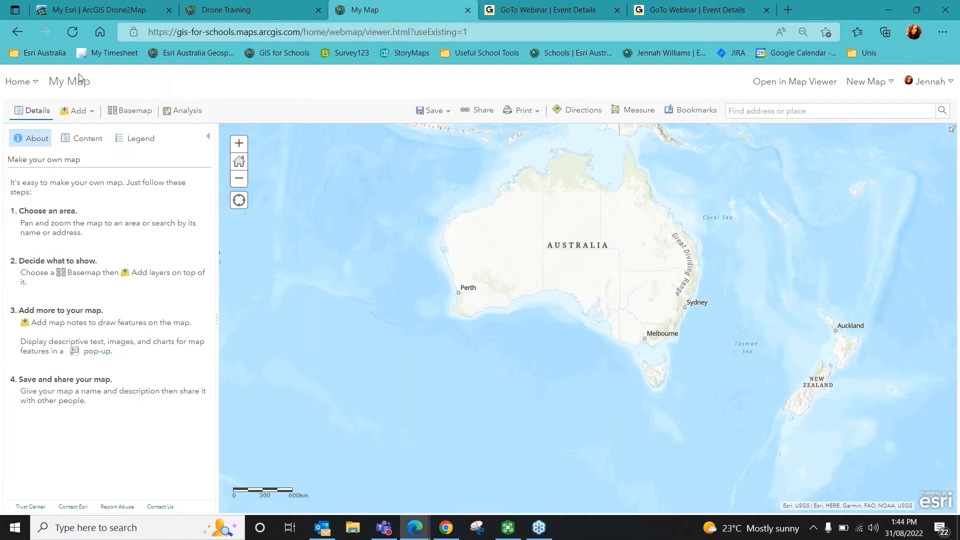
left_click(75, 114)
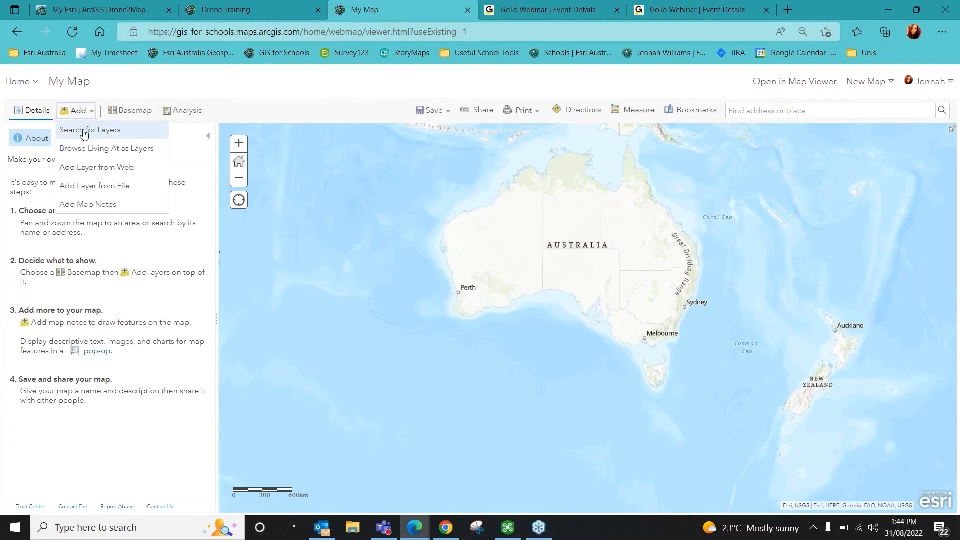
left_click(82, 131)
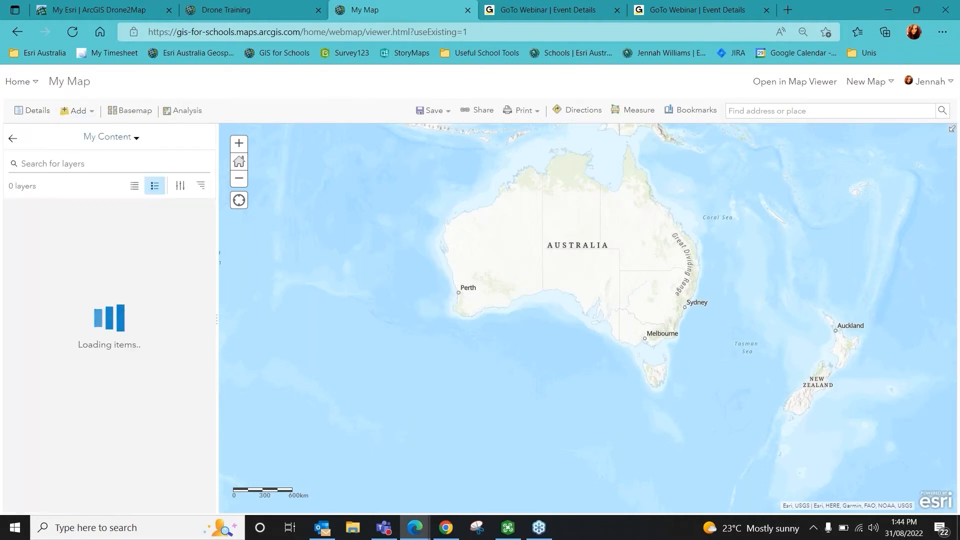
left_click(110, 142)
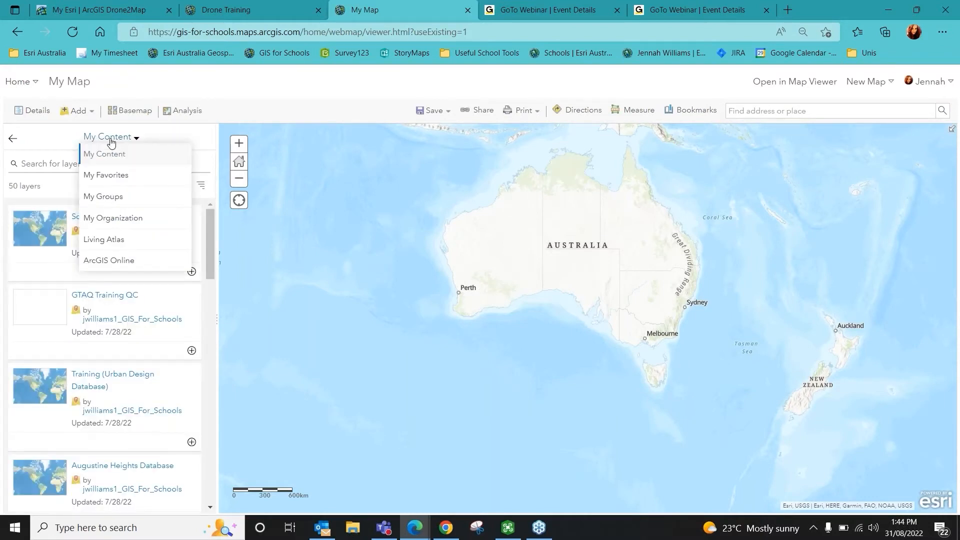
left_click(129, 262)
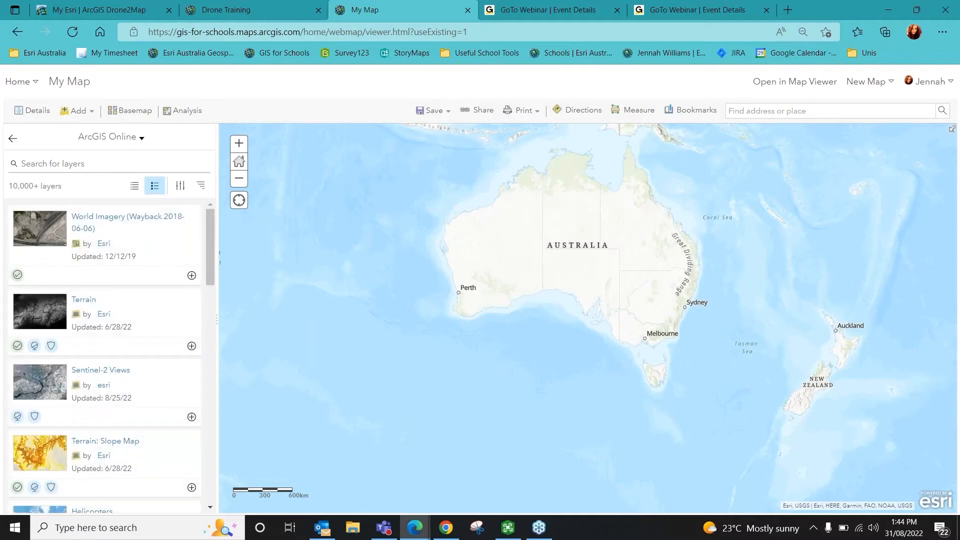
Search the layers for "brisbane boundary" and add the Brisbane Suburbs layer to the map.
left_click(107, 162)
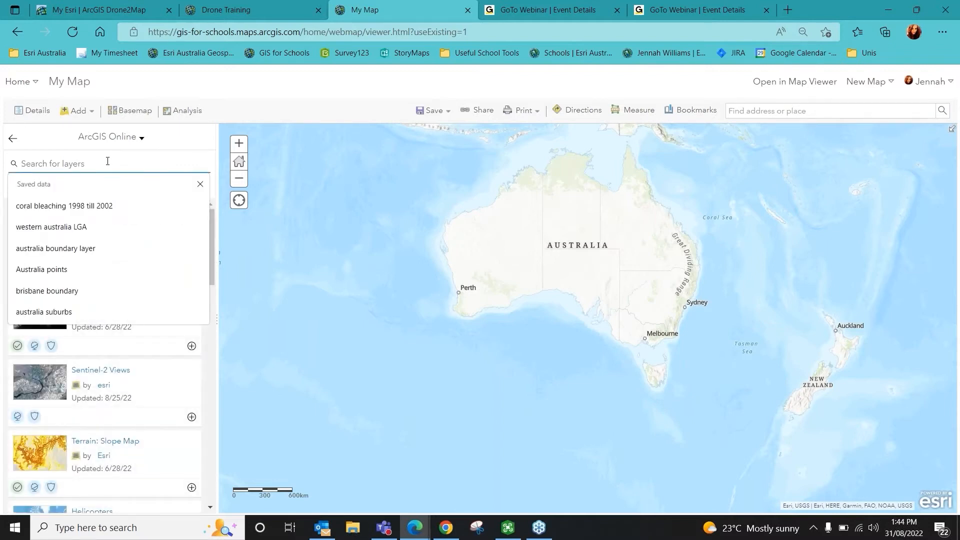
left_click(86, 290)
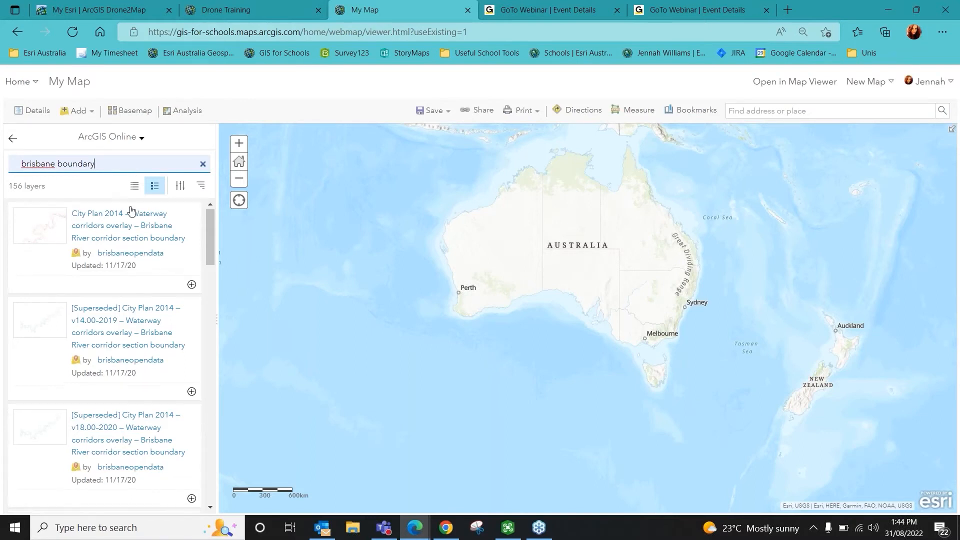
scroll(129, 253, "down", 10)
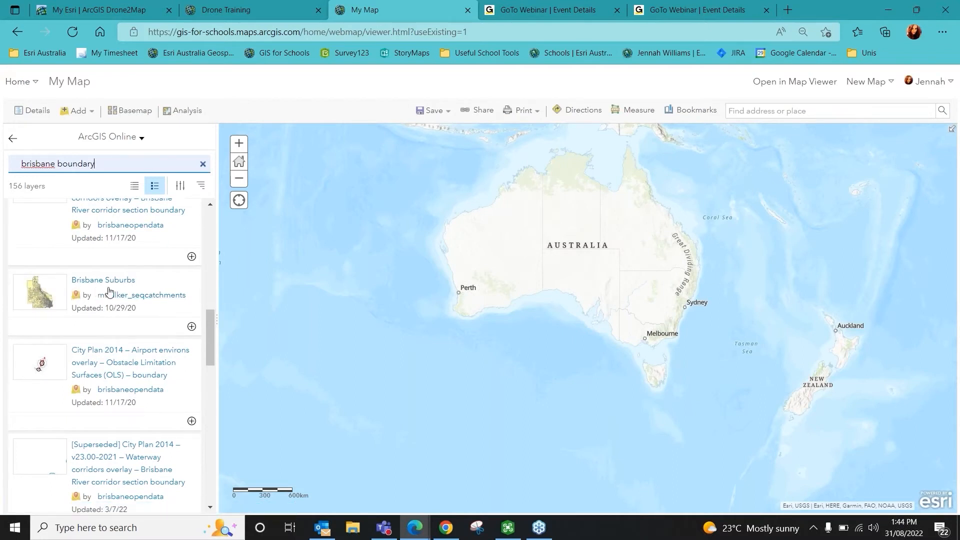
left_click(192, 327)
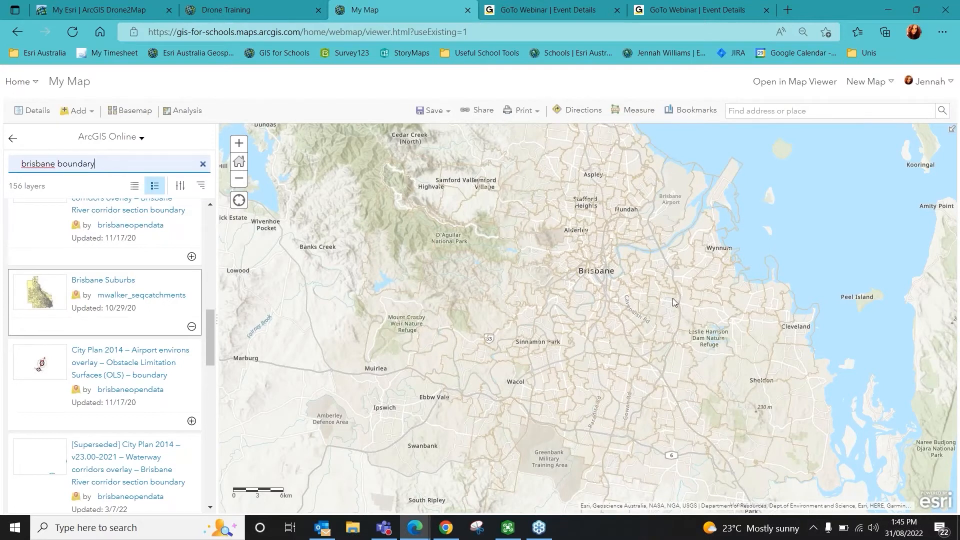
Show the attribute table of the Brisbane Suburbs layer and sort it ascending by LOCALITY.
left_click(26, 114)
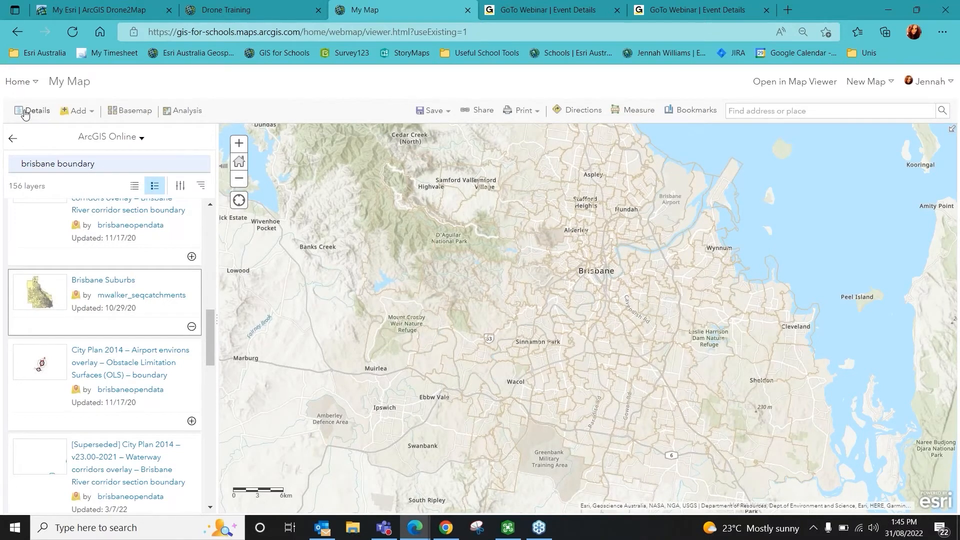
left_click(88, 138)
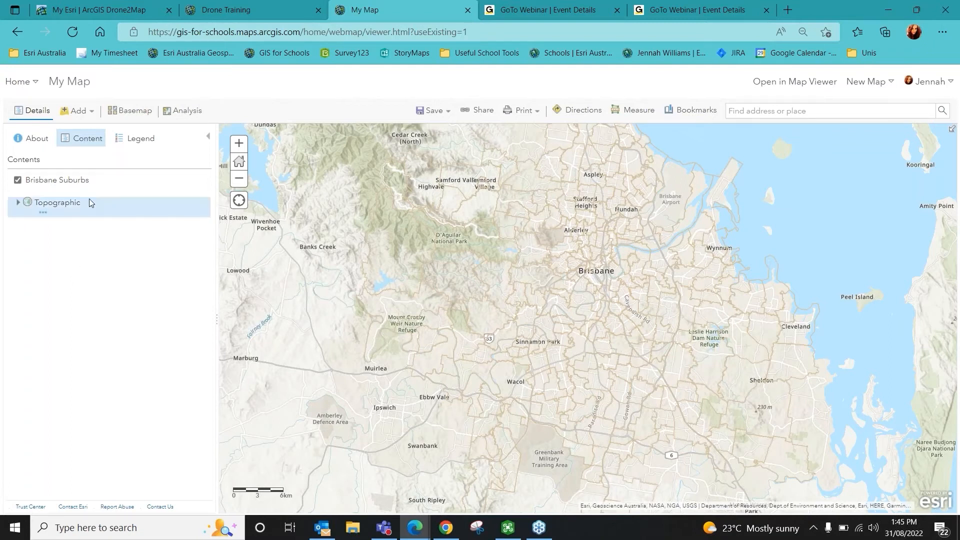
mouse_move(81, 194)
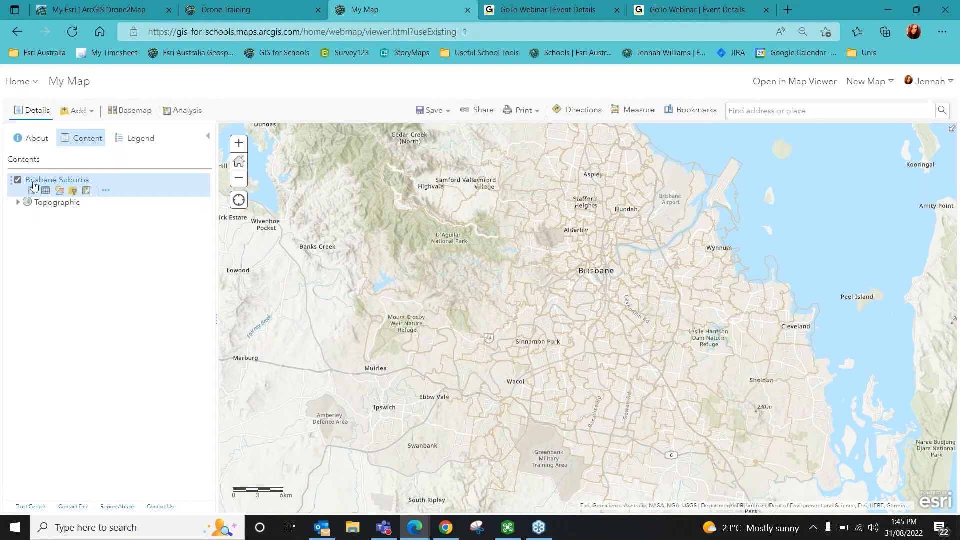
left_click(46, 192)
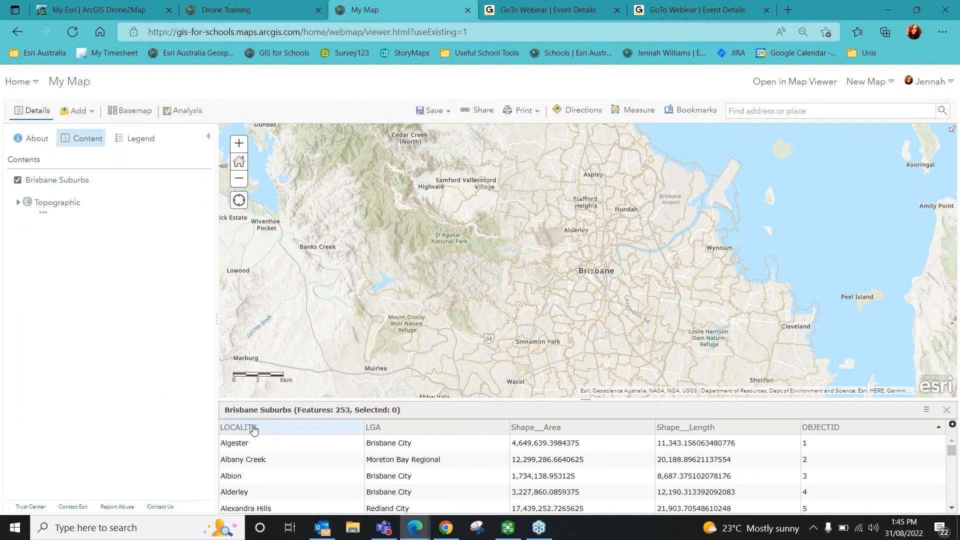
left_click(279, 429)
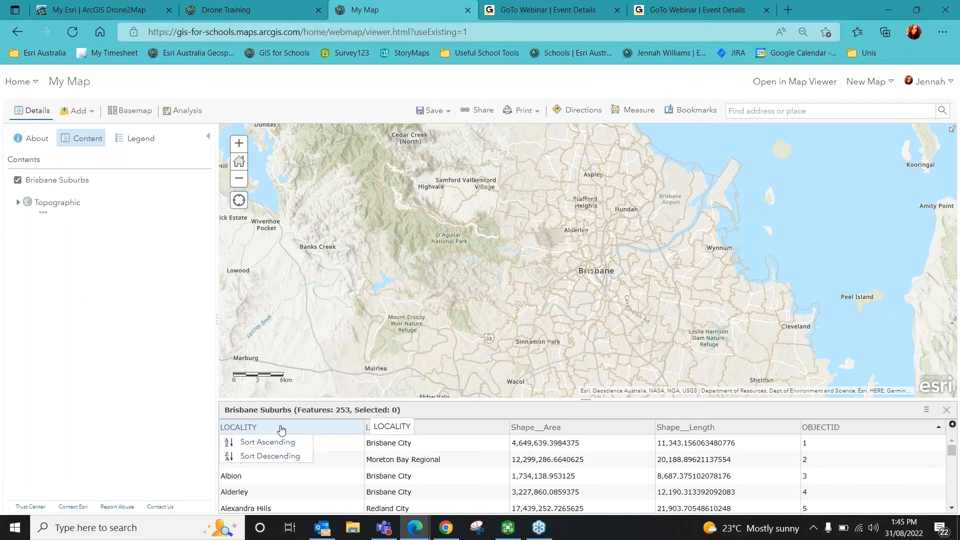
left_click(281, 445)
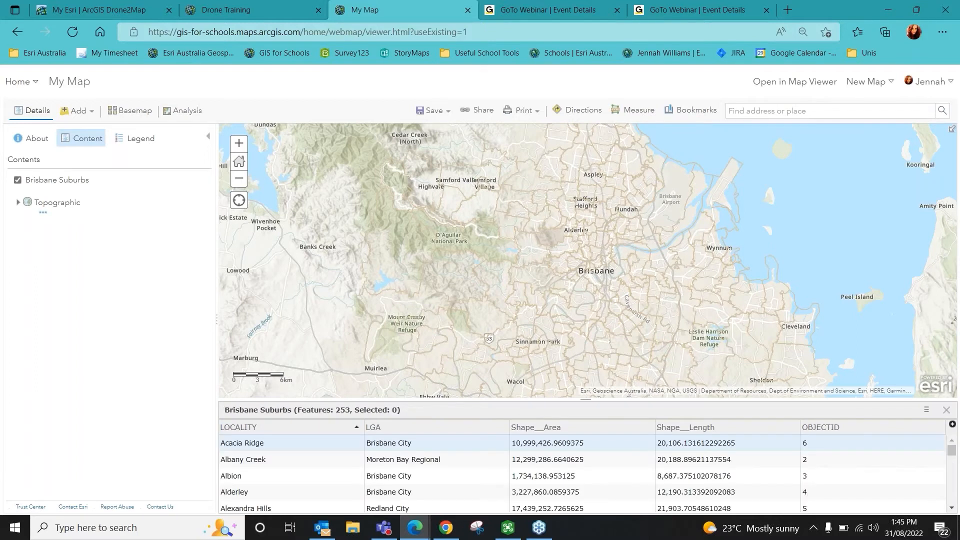
Find the Fortitude Valley record in the Brisbane Suburbs table and select it.
scroll(583, 475, "down", 1)
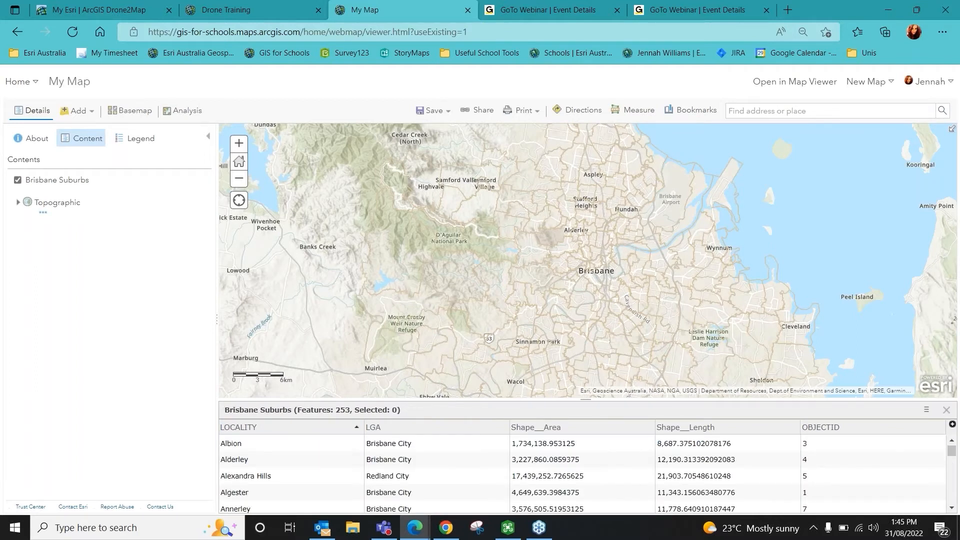
scroll(280, 461, "down", 10)
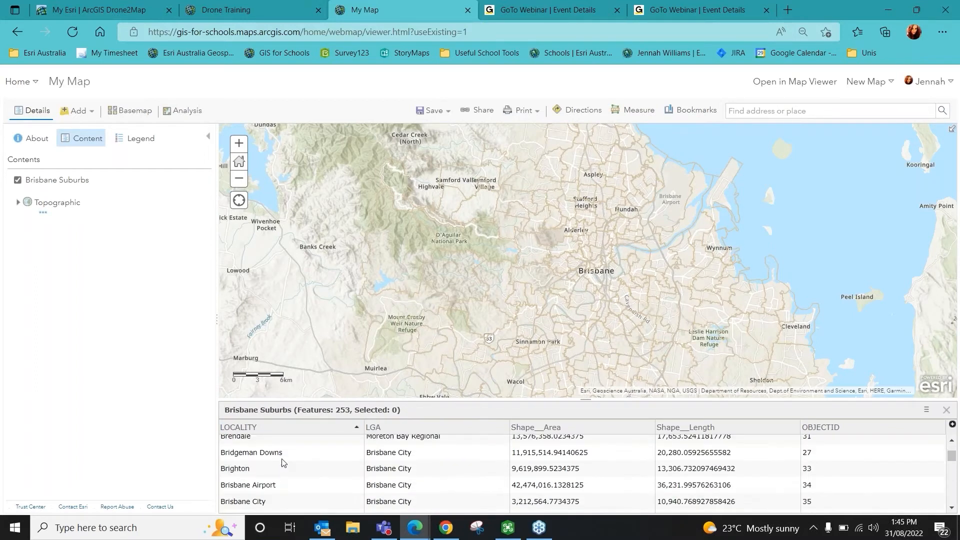
scroll(284, 463, "down", 15)
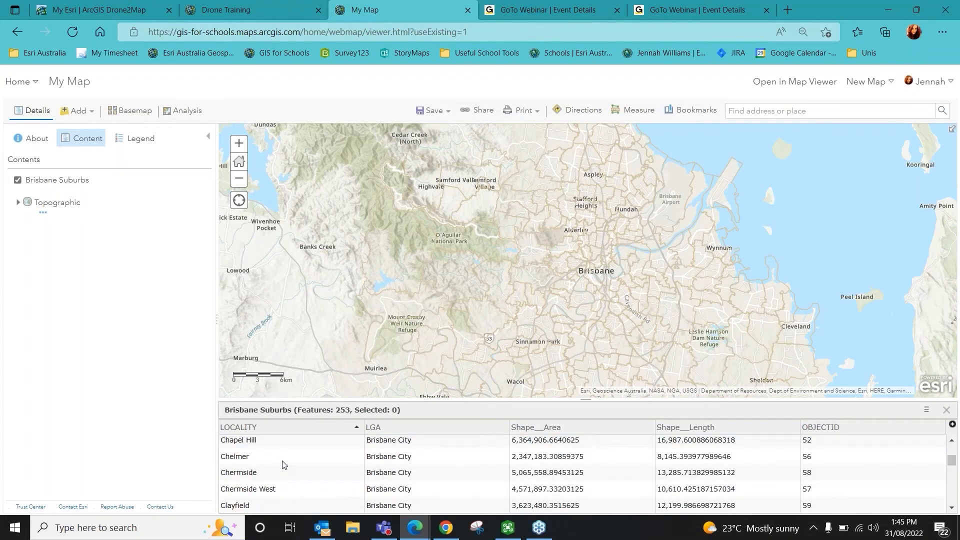
scroll(283, 464, "down", 10)
left_click(283, 463)
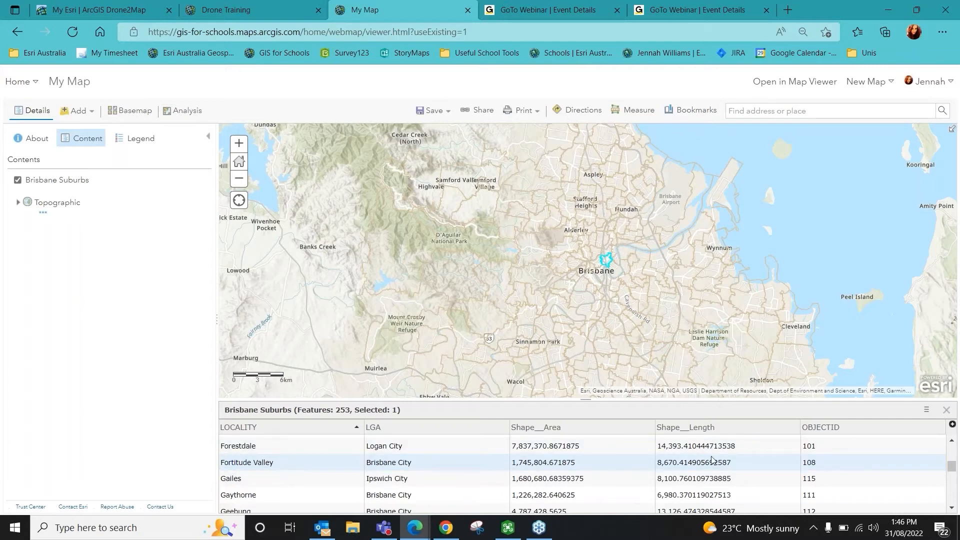
left_click(748, 456)
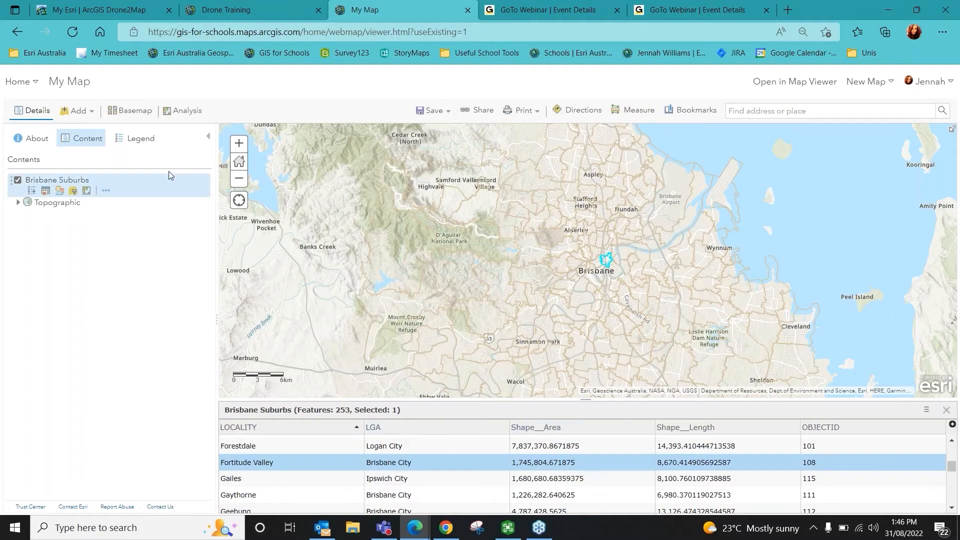
Filter the Brisbane Suburbs layer to features whose OBJECTID is 108, and close the attribute table.
left_click(73, 192)
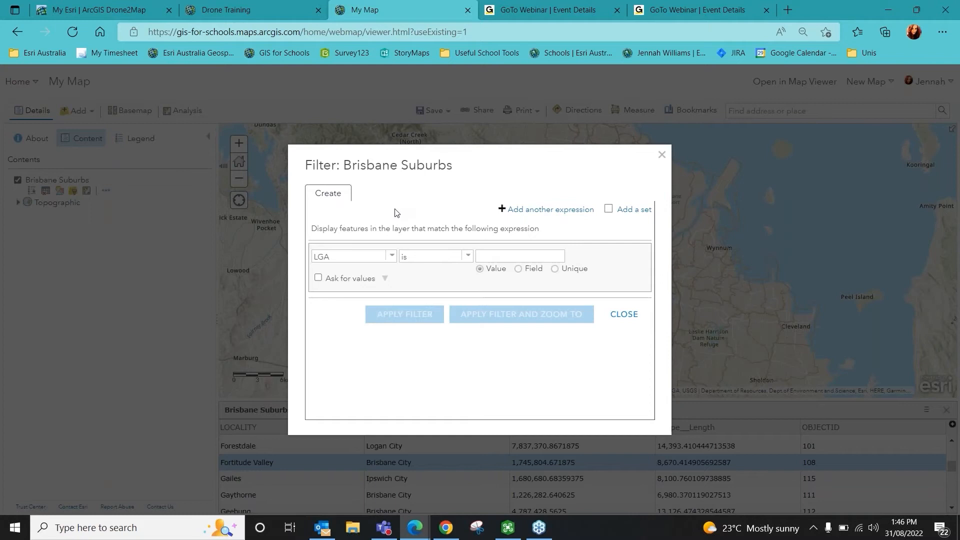
left_click(384, 256)
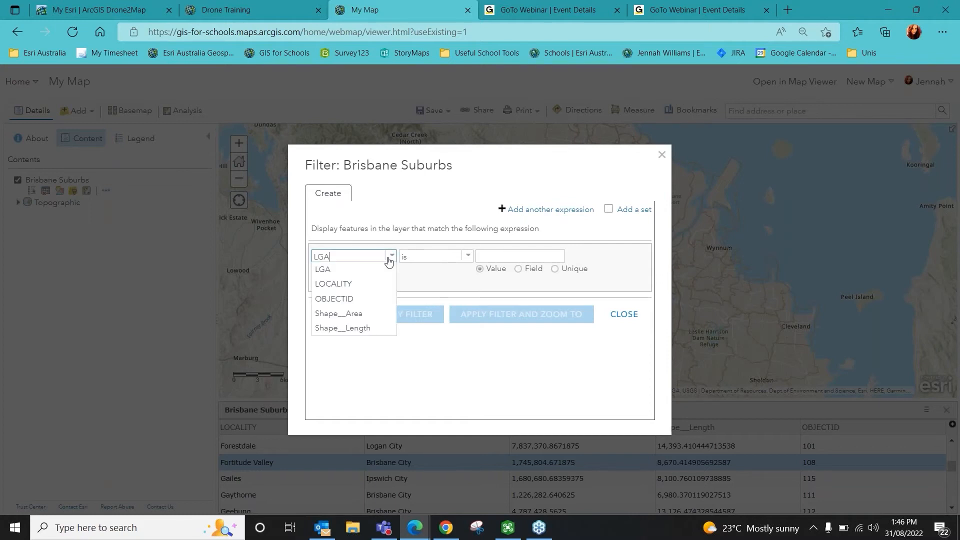
left_click(362, 300)
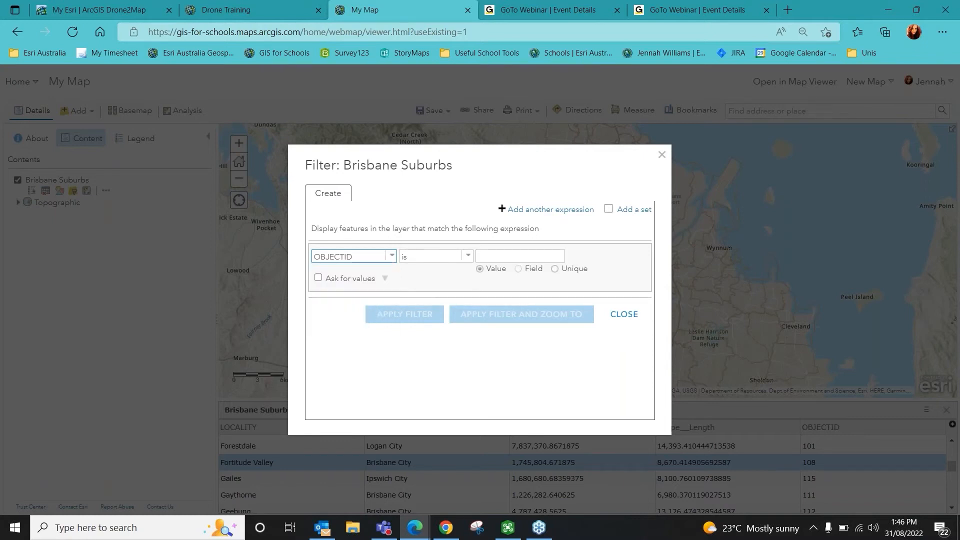
left_click(516, 256)
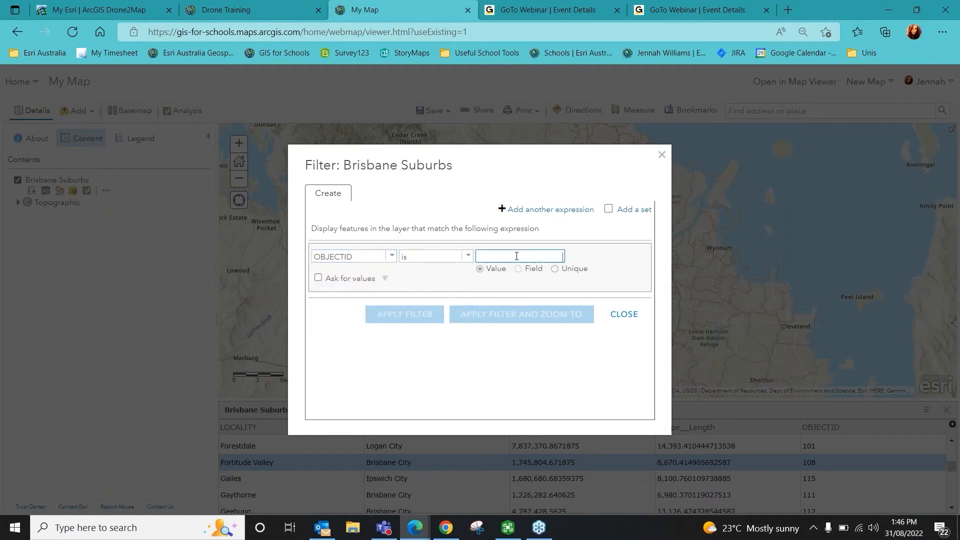
type("108")
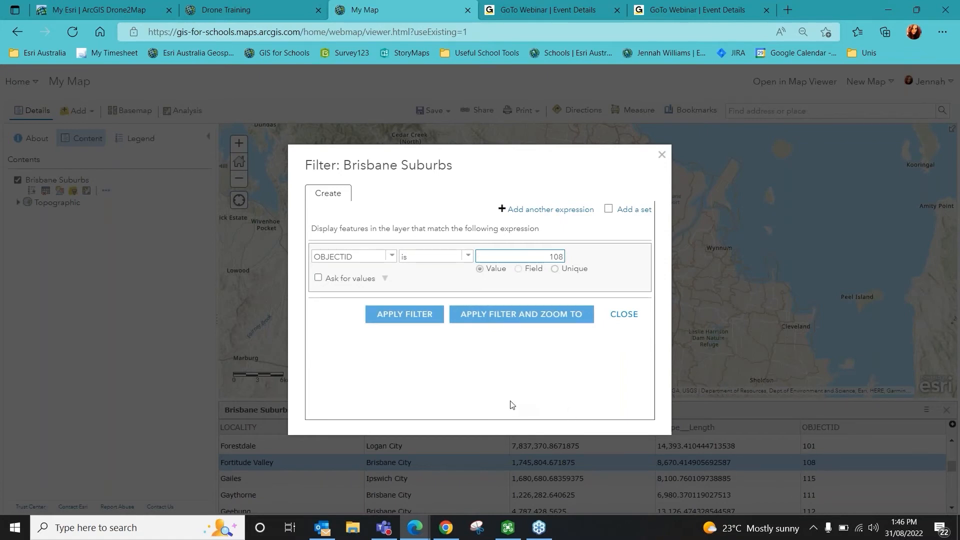
left_click(406, 315)
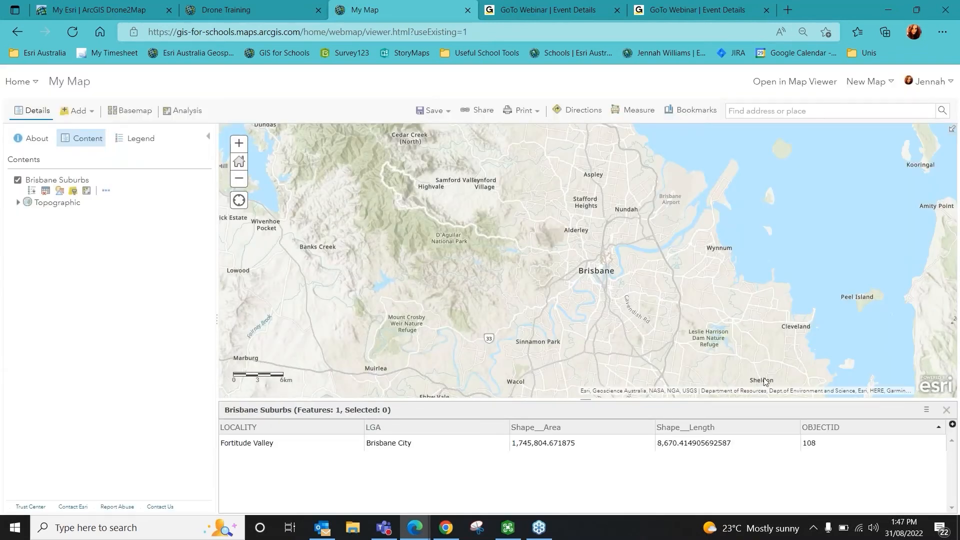
left_click(946, 410)
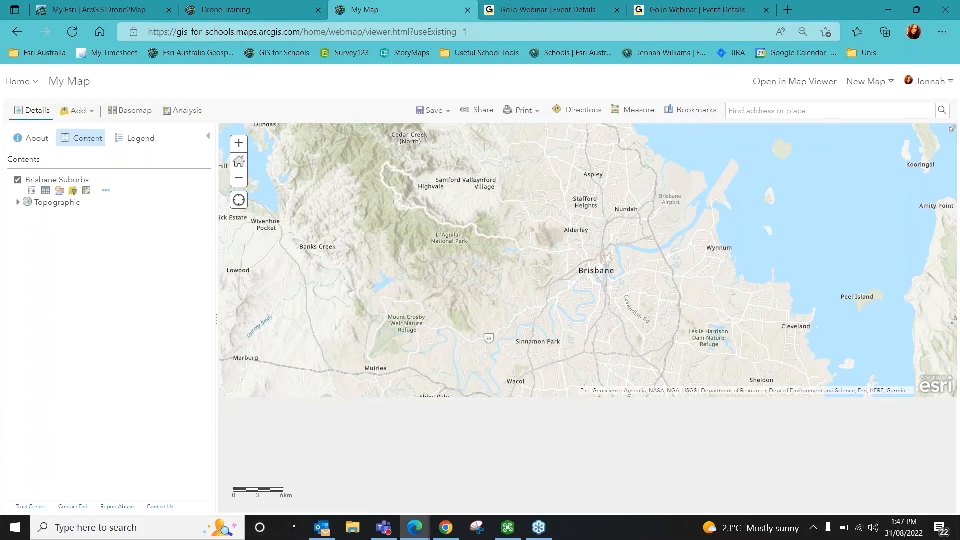
Style the Brisbane Suburbs layer with a red (#FF0000) outline at a line width of 3 px.
scroll(599, 279, "up", 2)
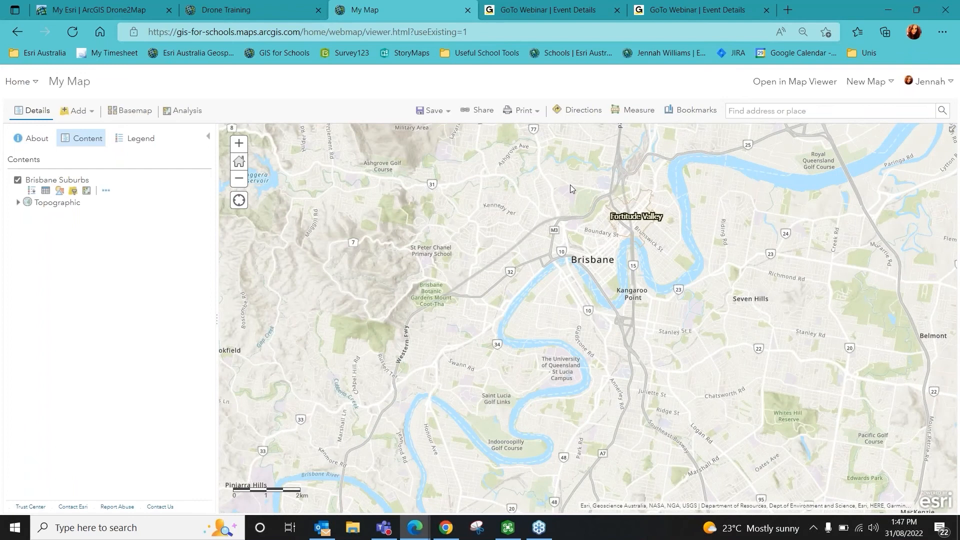
left_click_drag(569, 188, 694, 294)
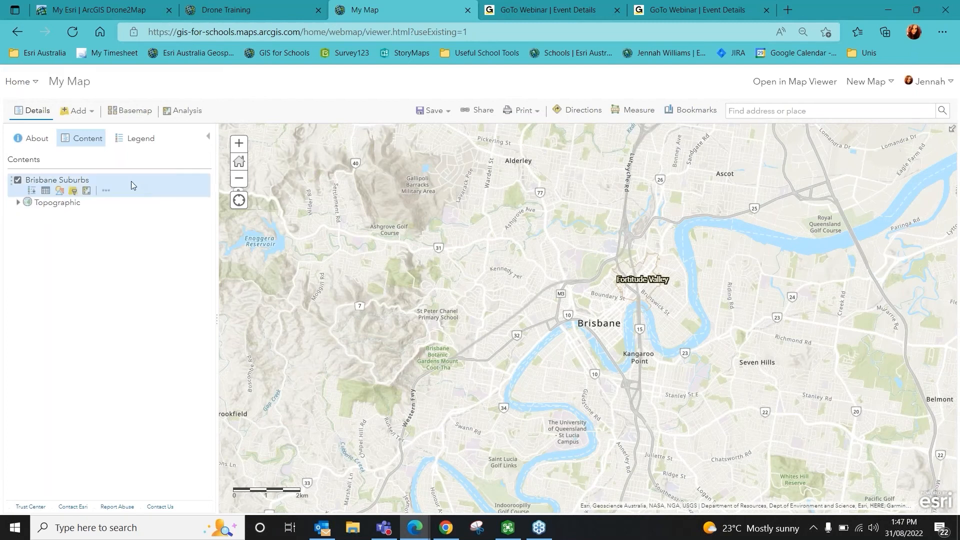
left_click(59, 194)
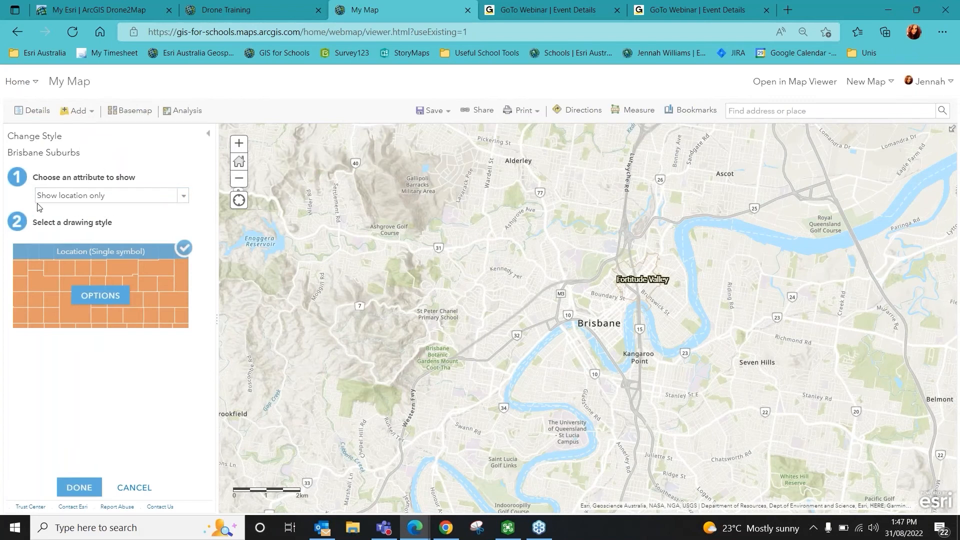
left_click(111, 296)
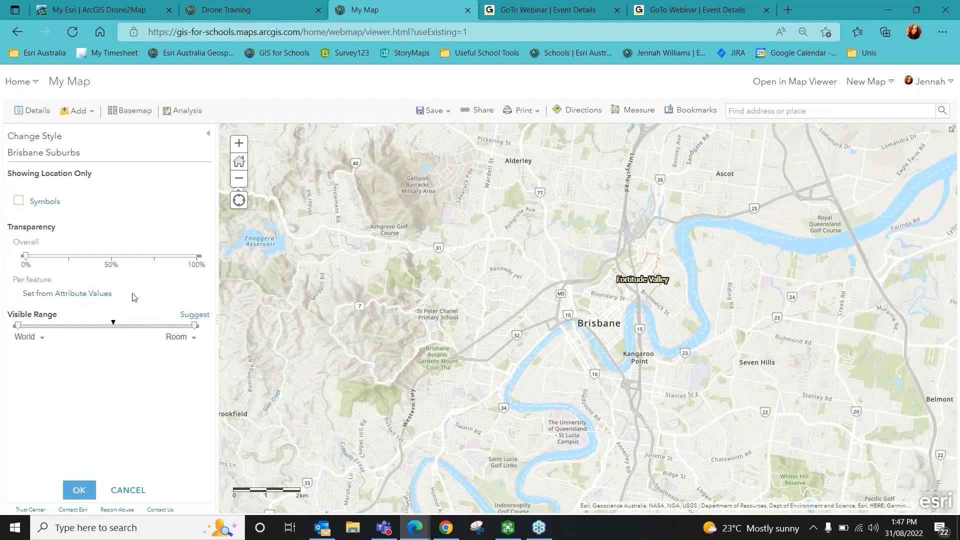
left_click(46, 202)
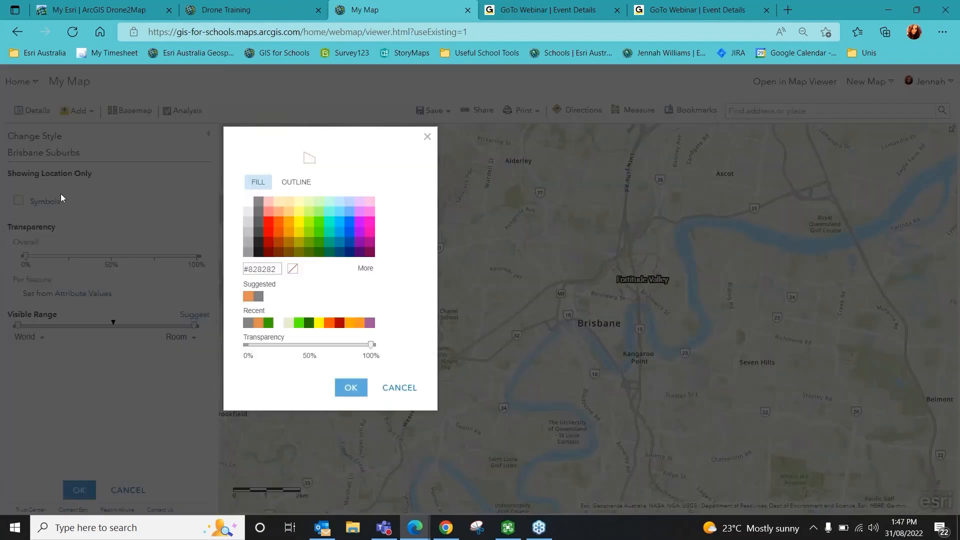
left_click(301, 181)
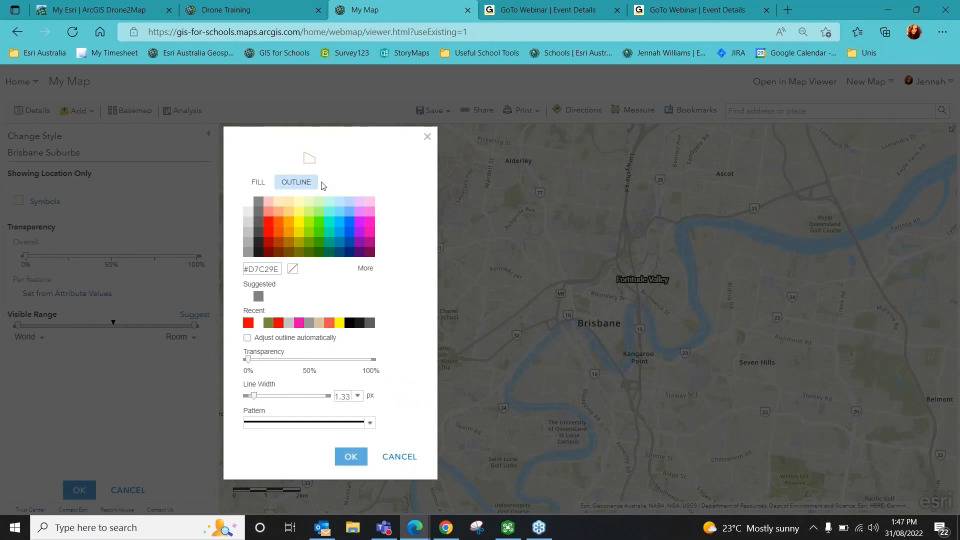
left_click(271, 225)
left_click_drag(255, 395, 261, 395)
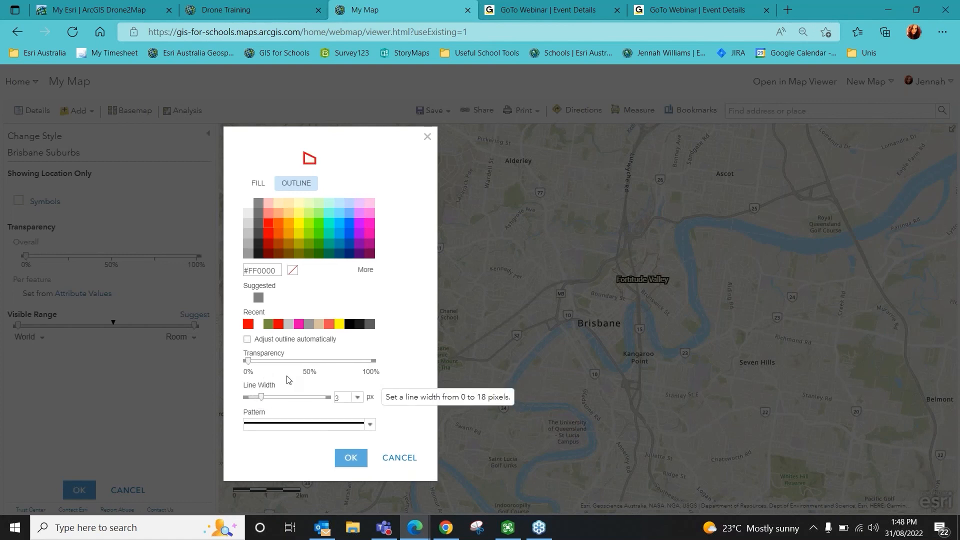
left_click(354, 459)
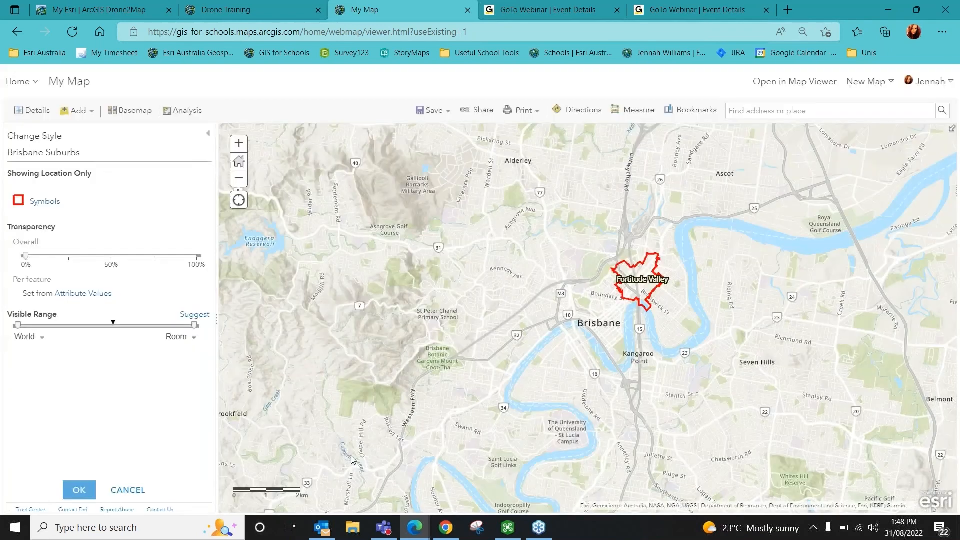
left_click(85, 489)
left_click(80, 487)
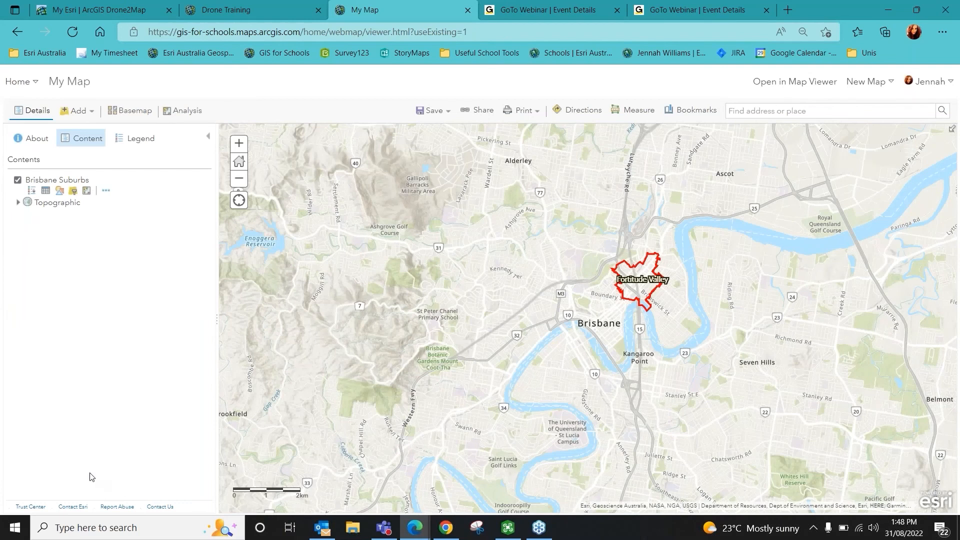